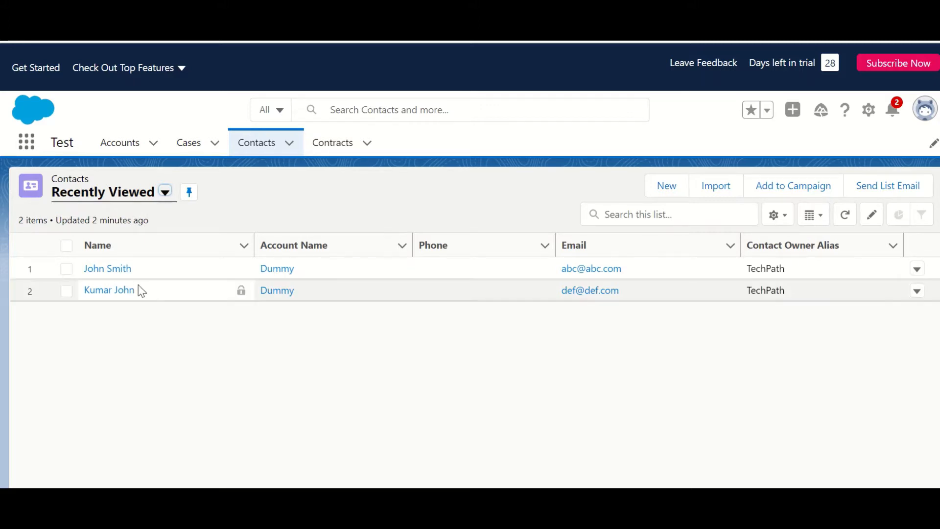
# View the second contact's record, and view the first nickname record related to the first contact.
pyautogui.click(115, 292)
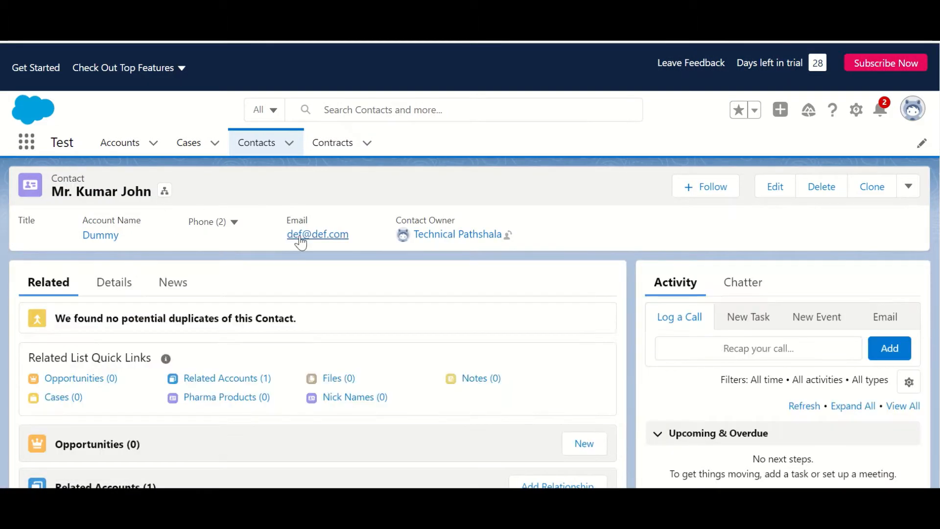
pyautogui.click(253, 150)
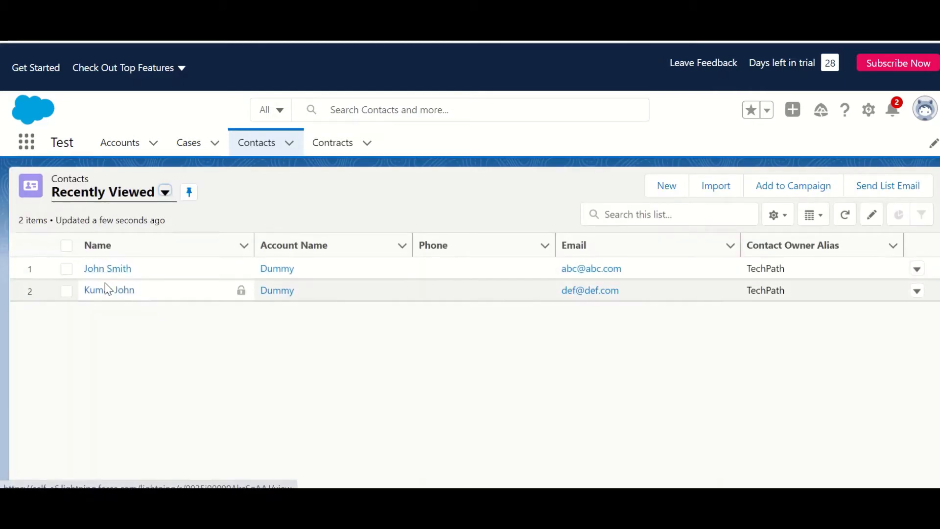
pyautogui.click(100, 271)
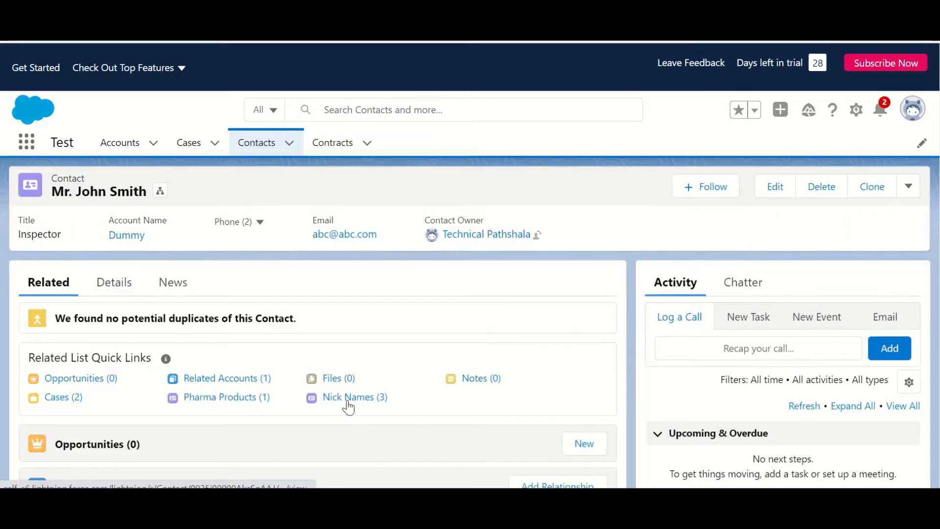
pyautogui.click(354, 398)
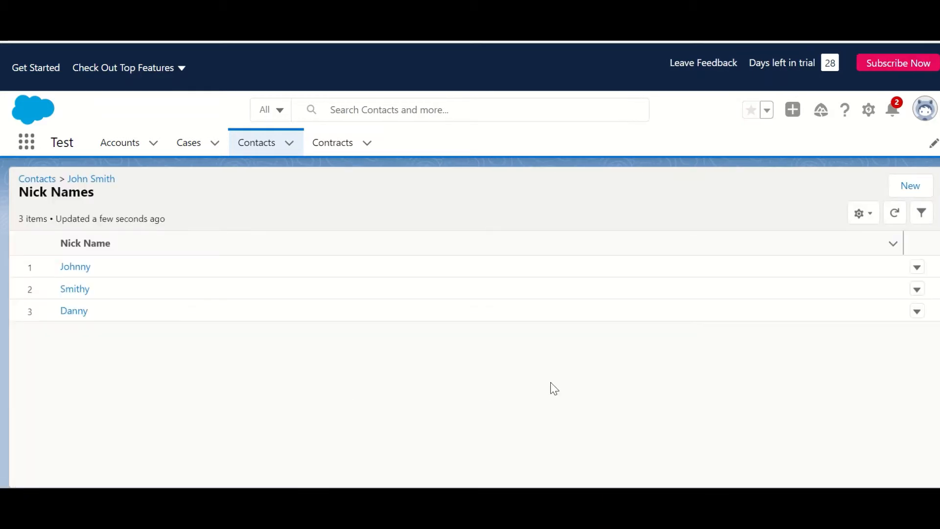
pyautogui.click(74, 266)
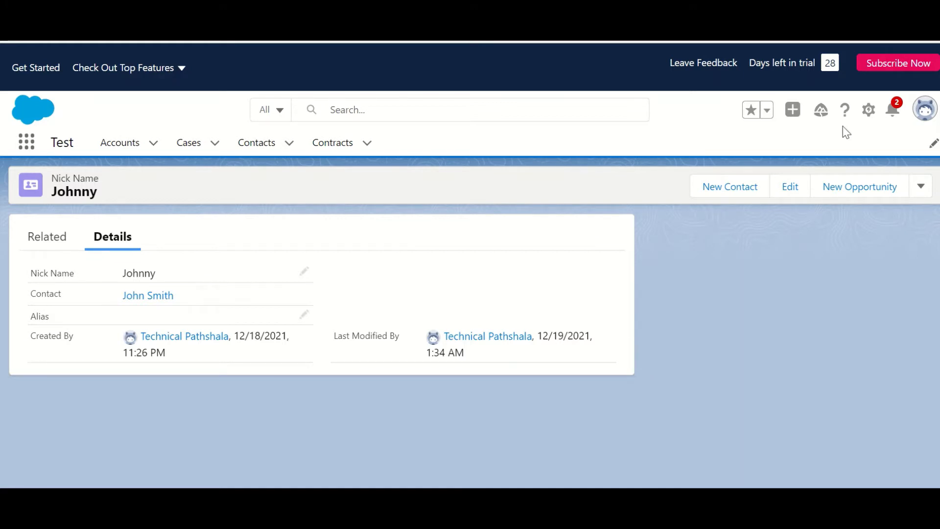
# Go to Setup's Object Manager, find the Nick Name custom object and open its Fields & Relationships.
pyautogui.click(868, 111)
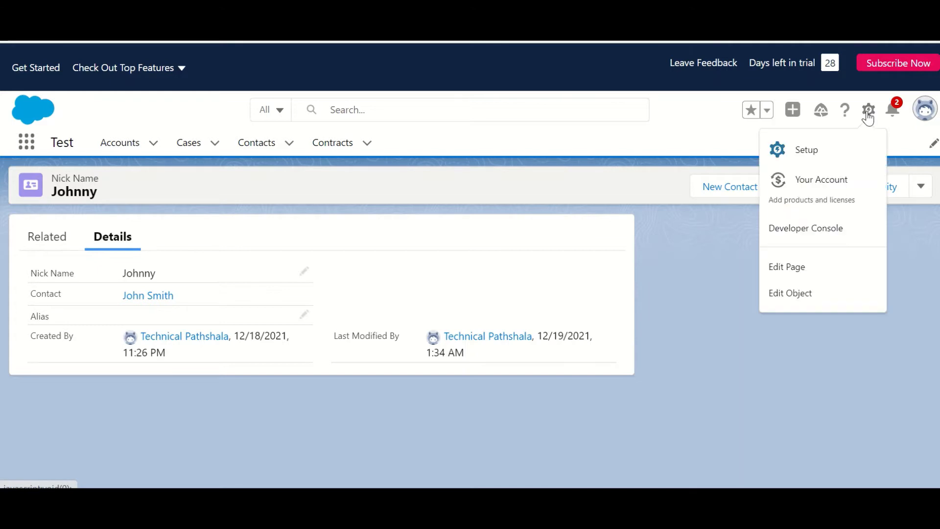
pyautogui.click(815, 151)
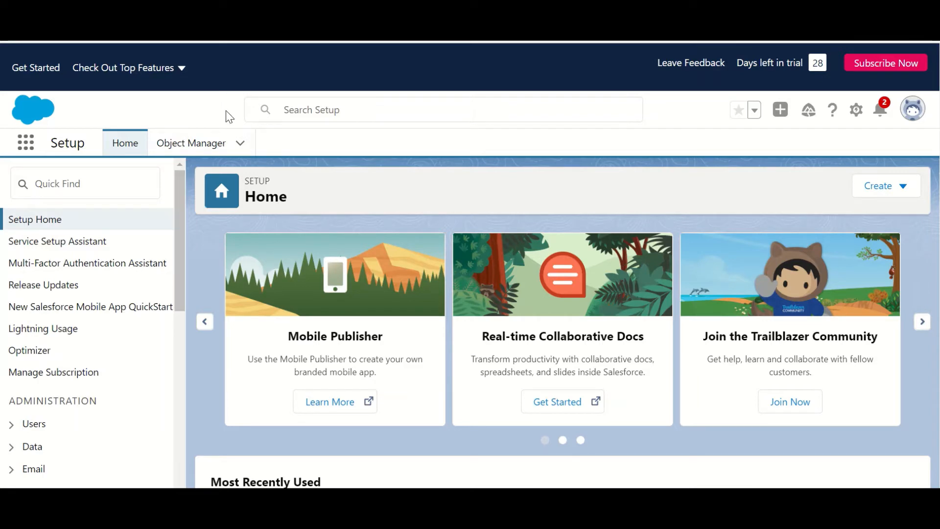
pyautogui.click(191, 144)
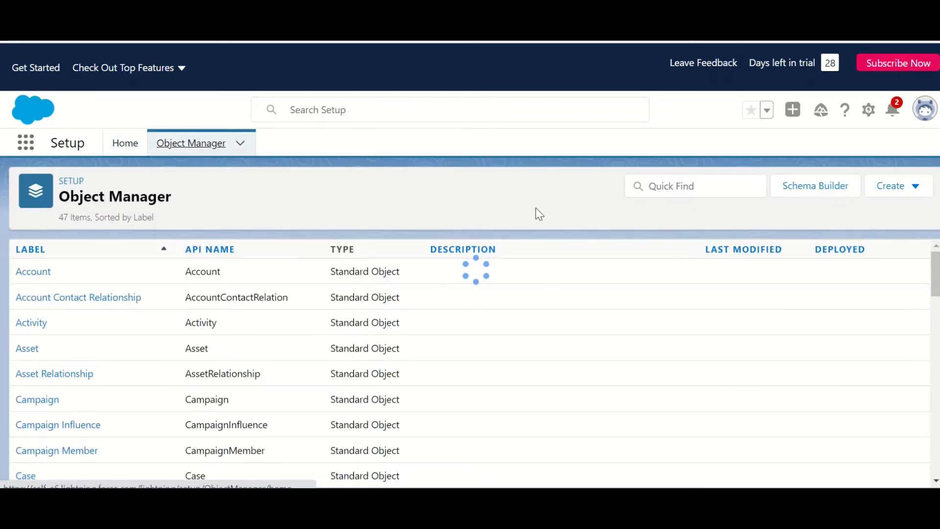
pyautogui.click(730, 187)
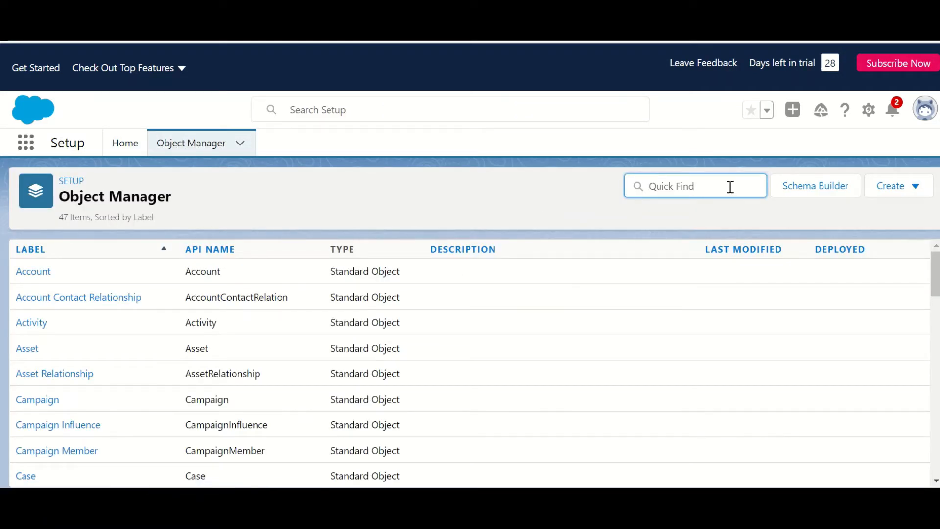
pyautogui.write('Nick')
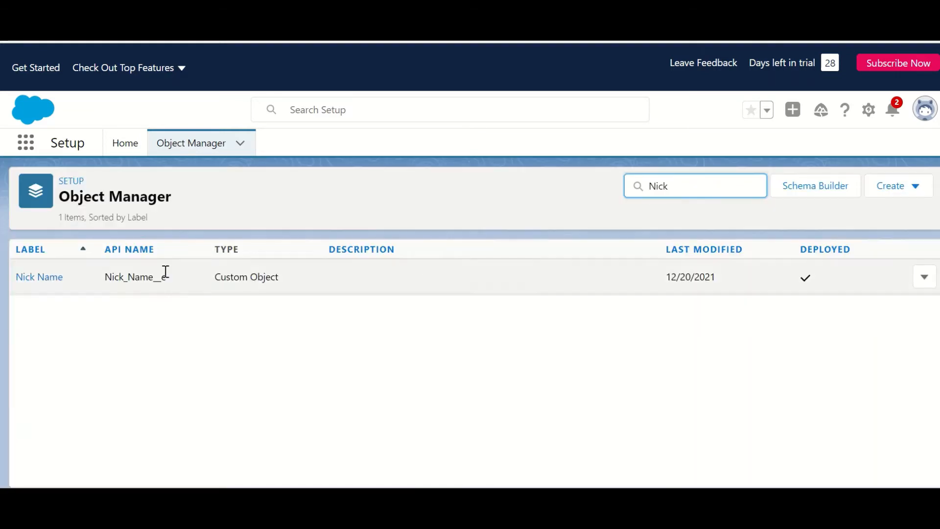
pyautogui.click(35, 276)
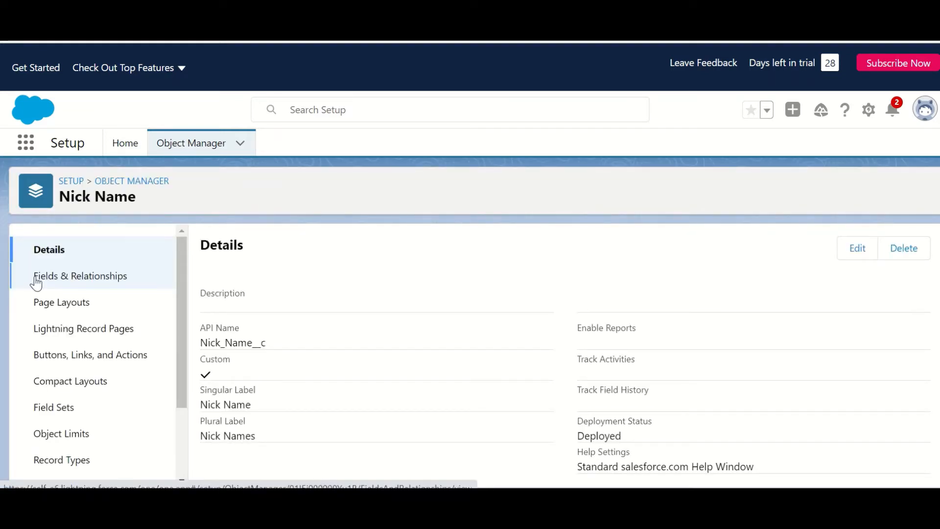
pyautogui.click(36, 278)
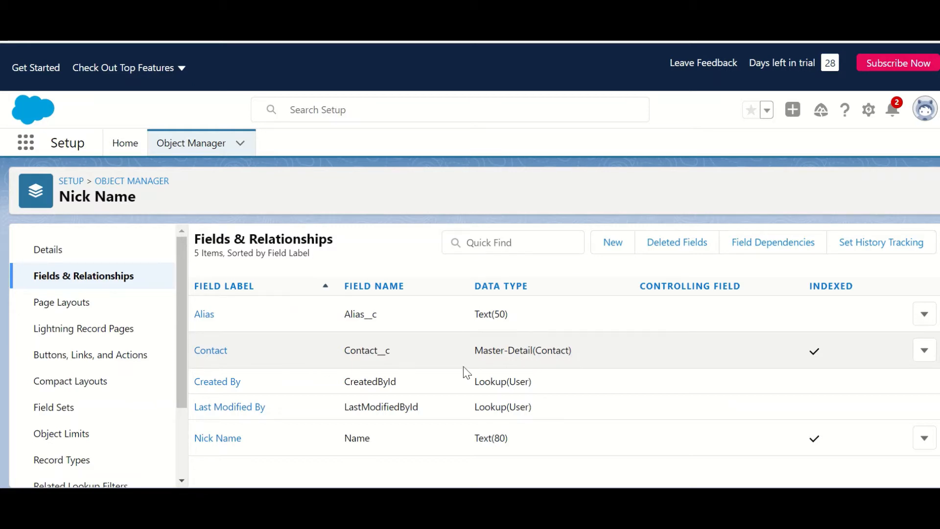
# Create a new custom field on the Nick Name object with the Formula data type.
pyautogui.click(613, 242)
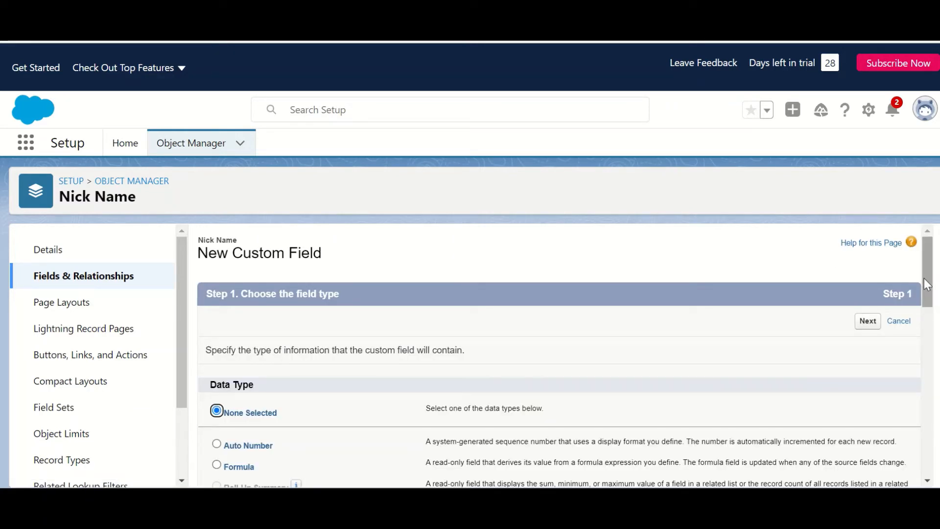
pyautogui.moveTo(925, 284); pyautogui.dragTo(925, 312)
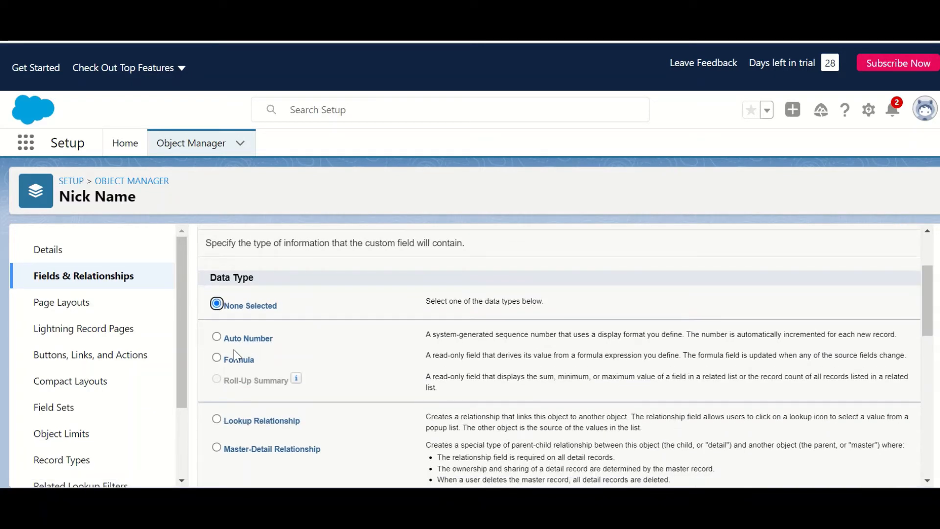
pyautogui.click(218, 357)
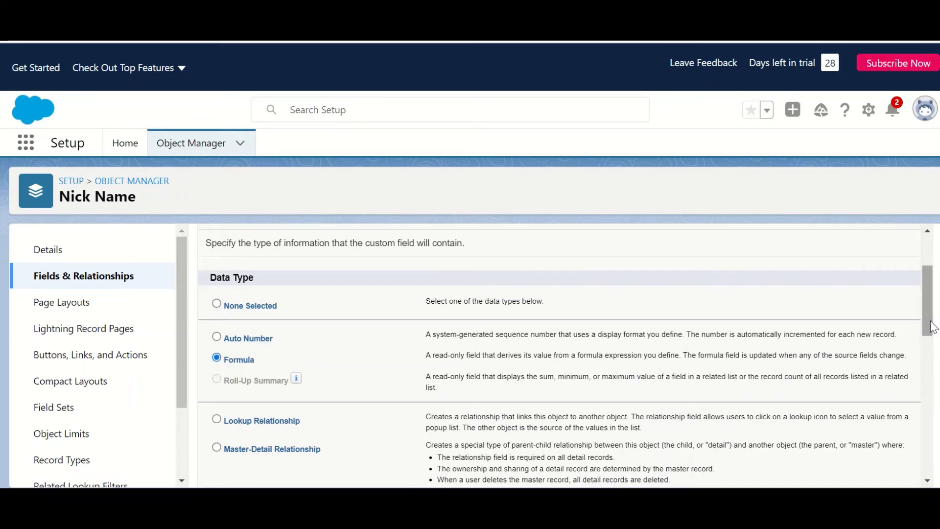
pyautogui.moveTo(932, 327); pyautogui.dragTo(921, 485)
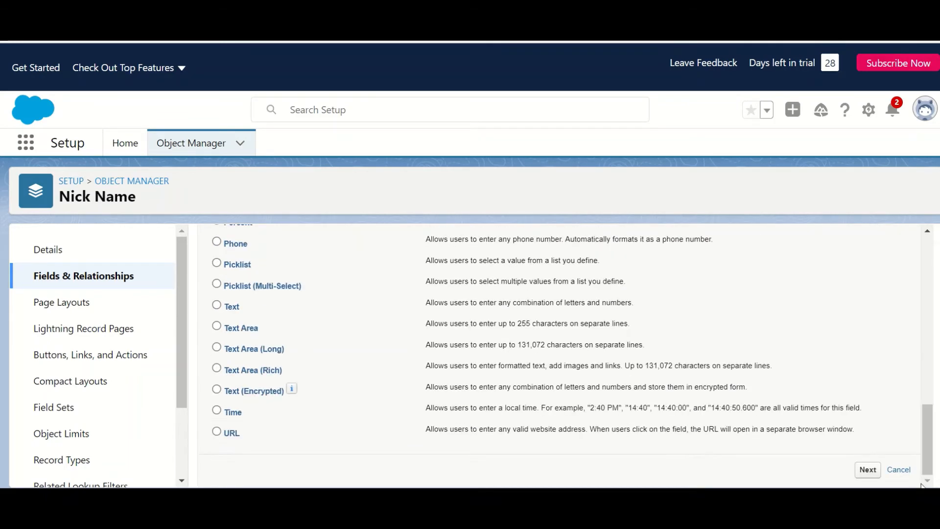
pyautogui.click(868, 470)
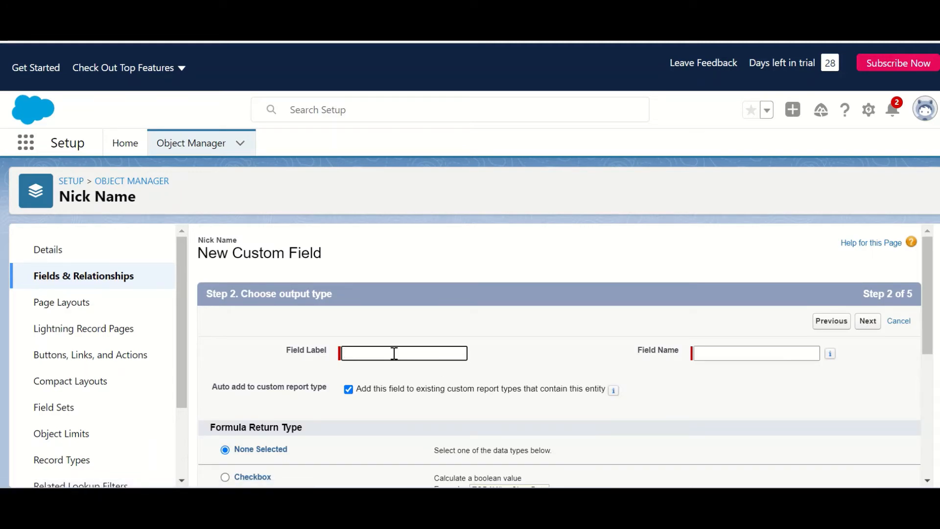
# Label the formula field Contact Email and set its formula return type to Text.
pyautogui.write('Contact Email')
pyautogui.click(509, 362)
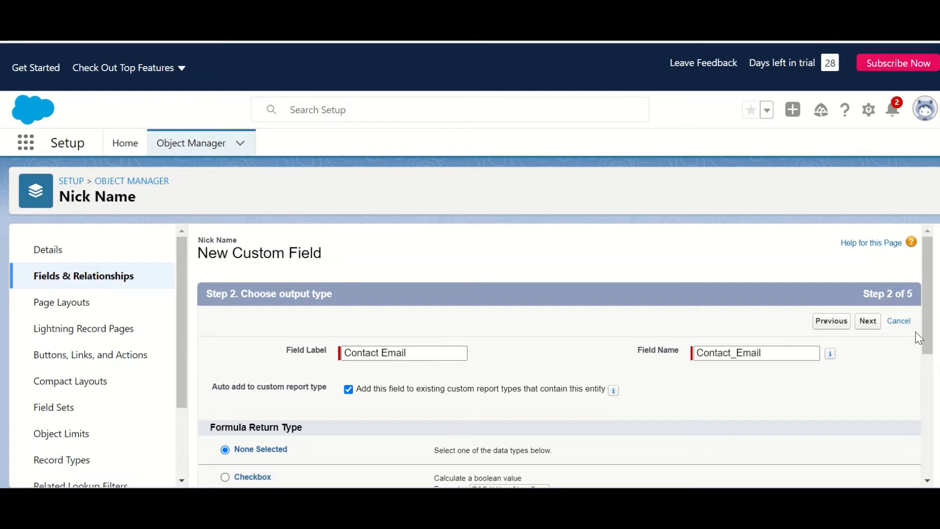
pyautogui.moveTo(930, 347); pyautogui.dragTo(932, 444)
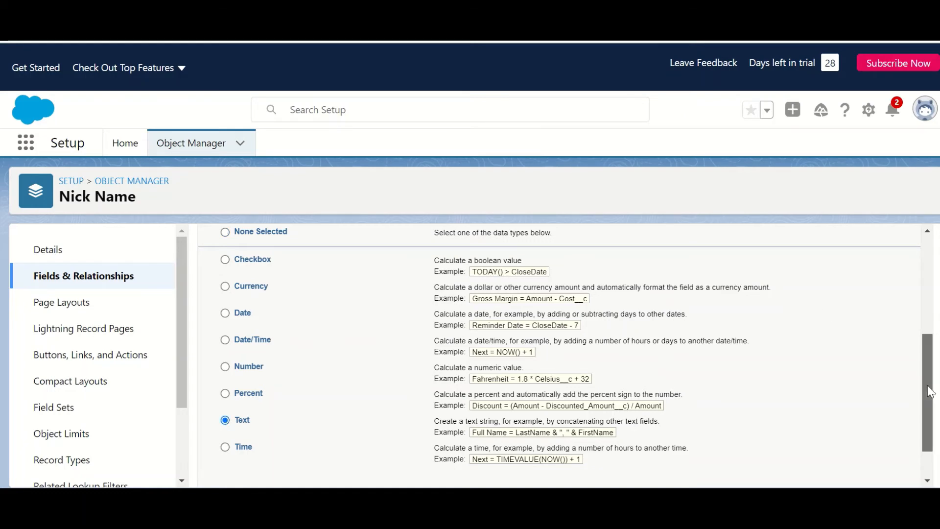
pyautogui.moveTo(930, 384); pyautogui.dragTo(930, 408)
pyautogui.click(871, 473)
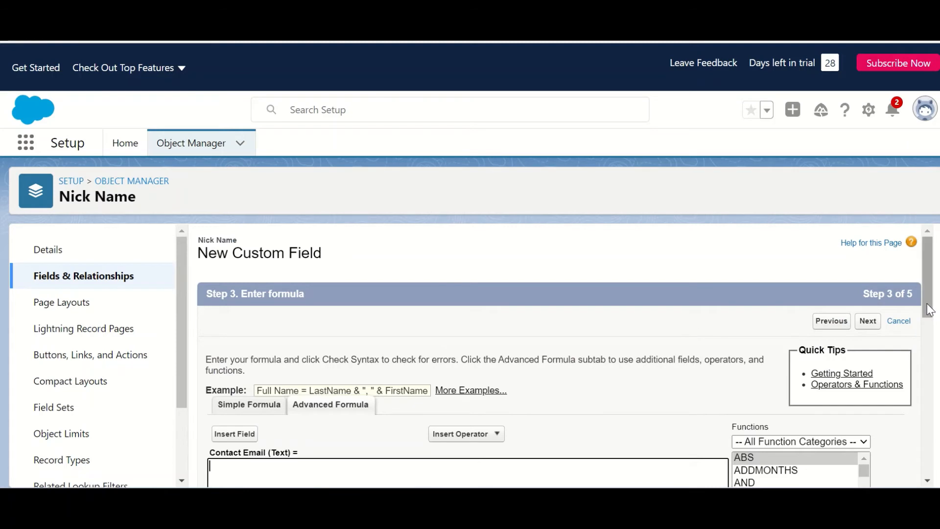
# Insert the related Contact's Email field into the advanced formula so it reads Contact__r.Email.
pyautogui.moveTo(931, 310); pyautogui.dragTo(931, 354)
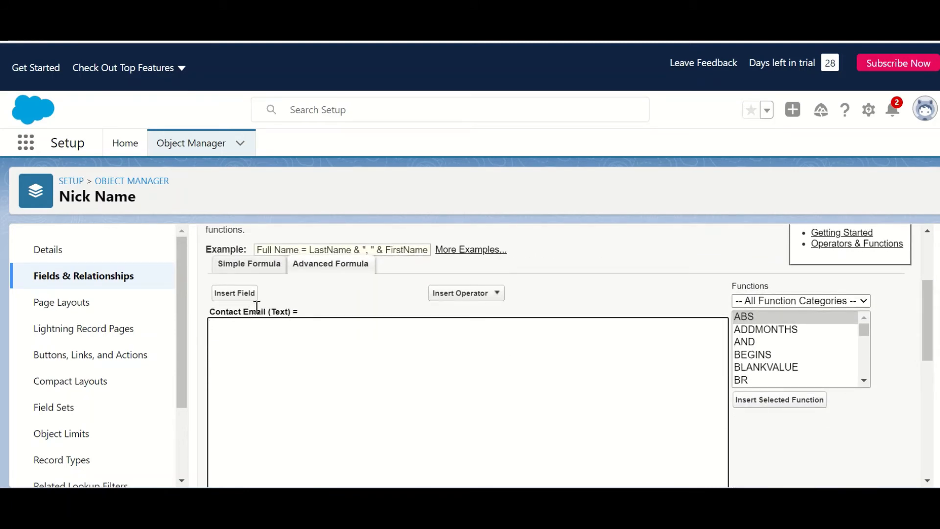
pyautogui.click(238, 294)
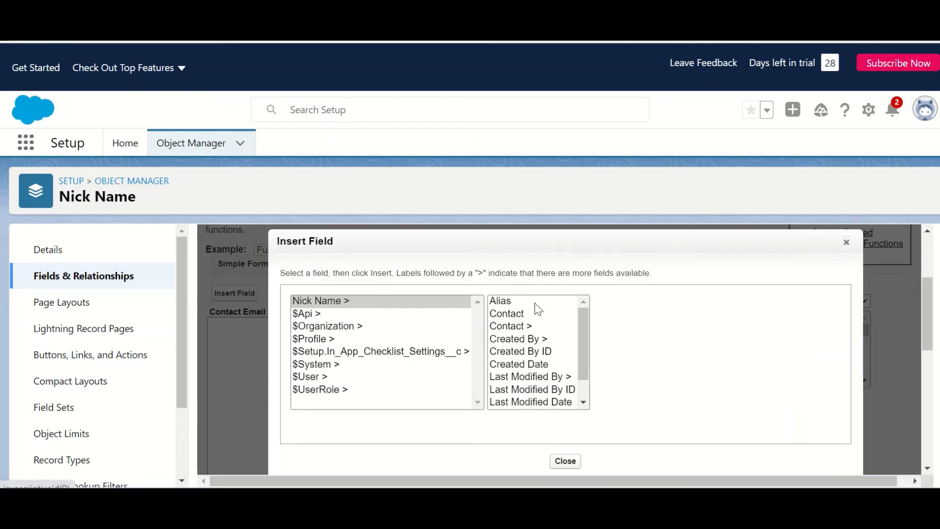
pyautogui.click(505, 327)
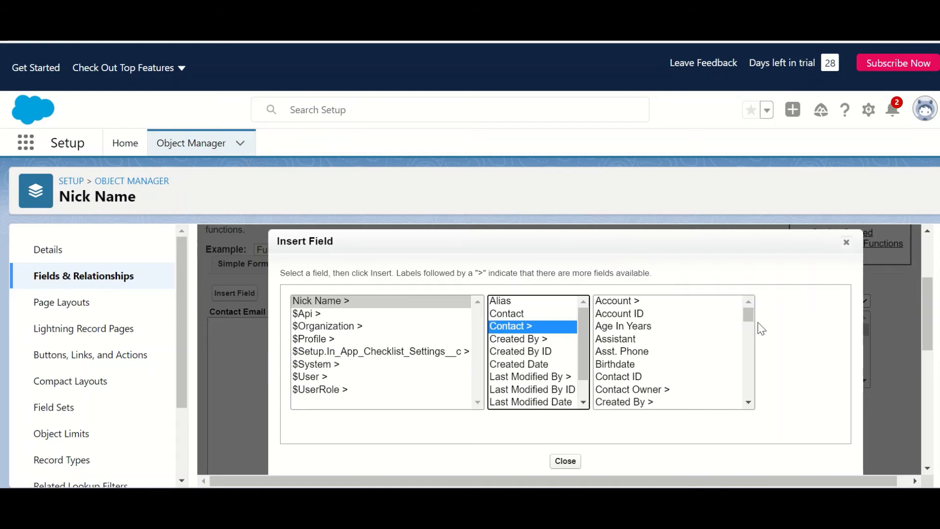
pyautogui.click(749, 401)
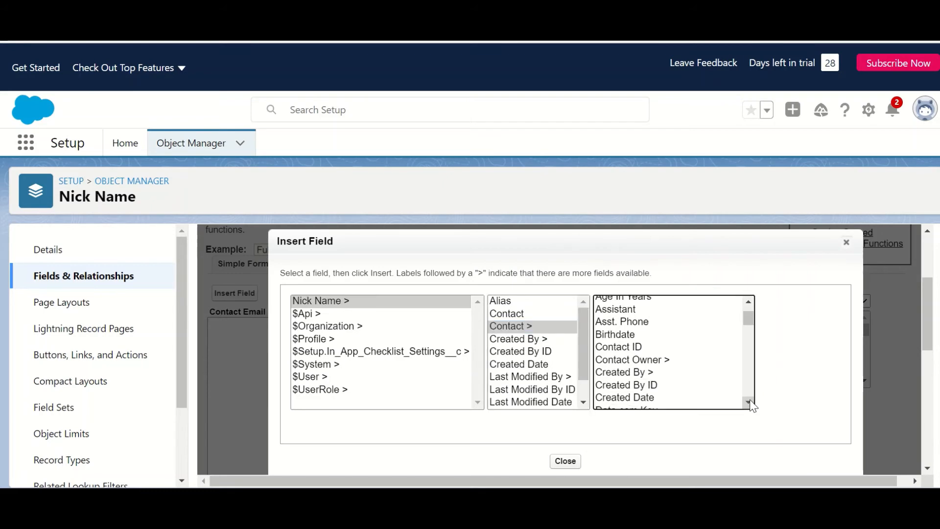
pyautogui.click(750, 401)
pyautogui.click(751, 401)
pyautogui.click(750, 402)
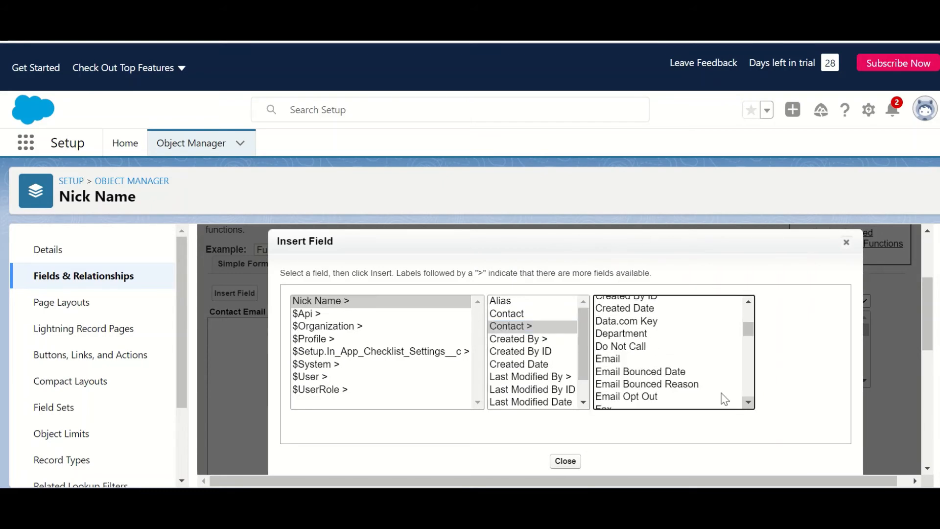
pyautogui.click(609, 360)
pyautogui.click(784, 380)
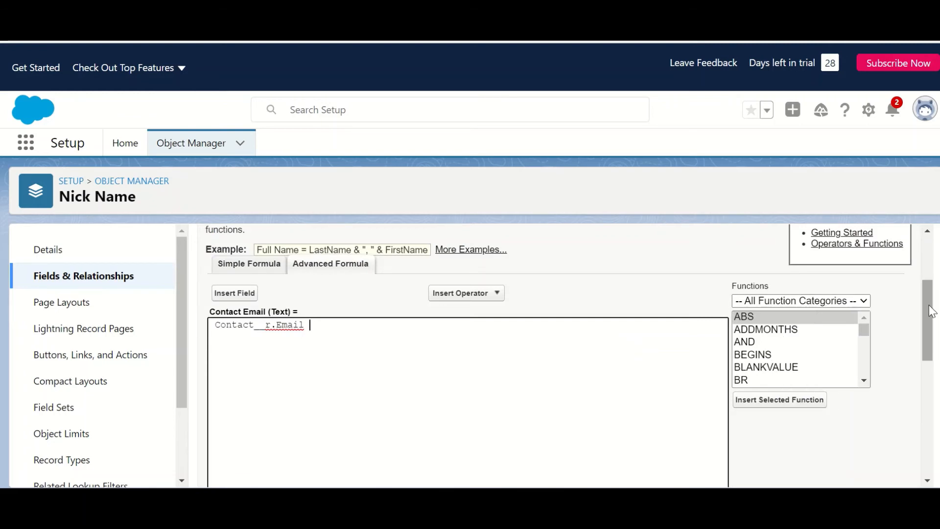
# Accept the default field-level security and Nick Name Layout assignment, and save the Contact Email field.
pyautogui.moveTo(928, 320); pyautogui.dragTo(930, 276)
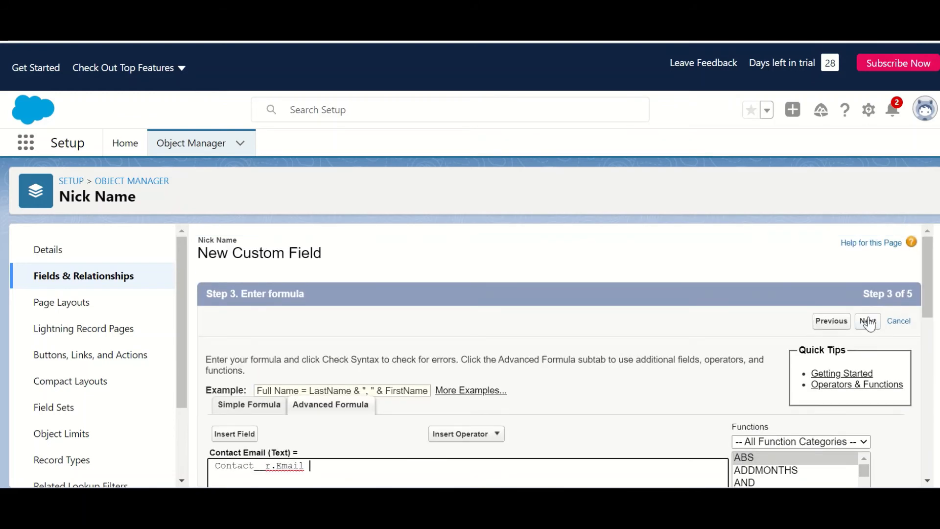
pyautogui.click(868, 322)
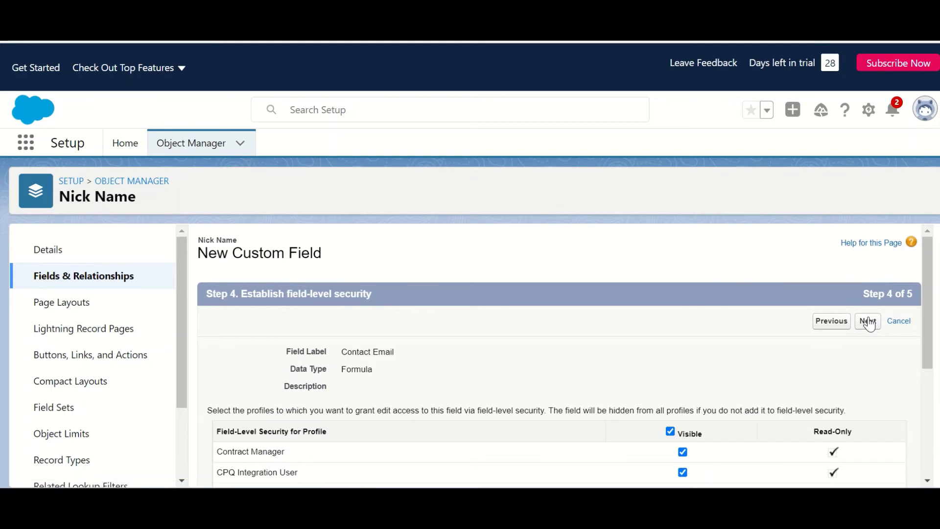
pyautogui.click(868, 322)
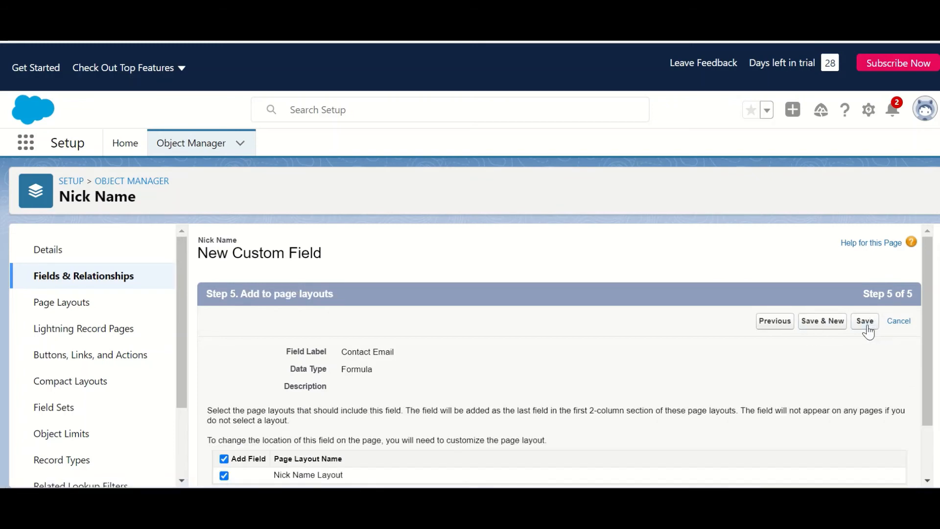
pyautogui.click(867, 324)
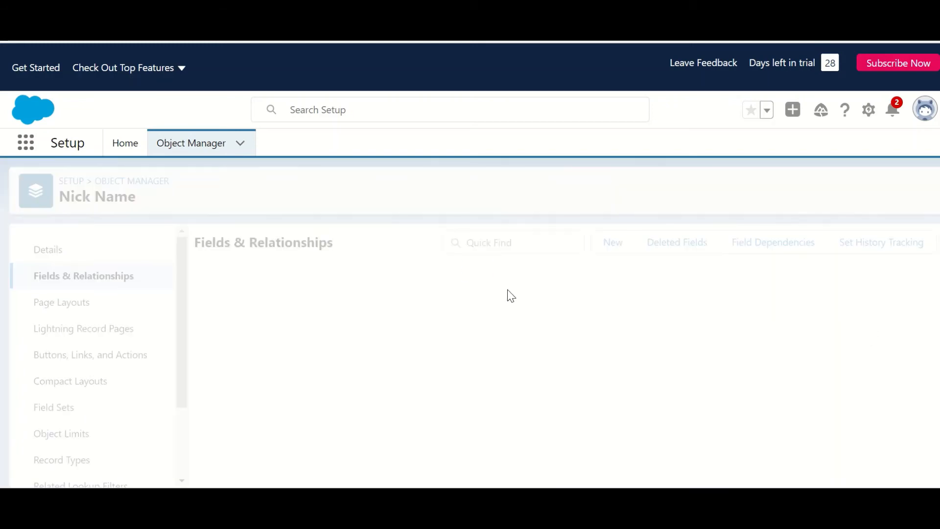
# Switch to the Test app and open the first contact's first nickname record to check the Contact Email field.
pyautogui.click(30, 146)
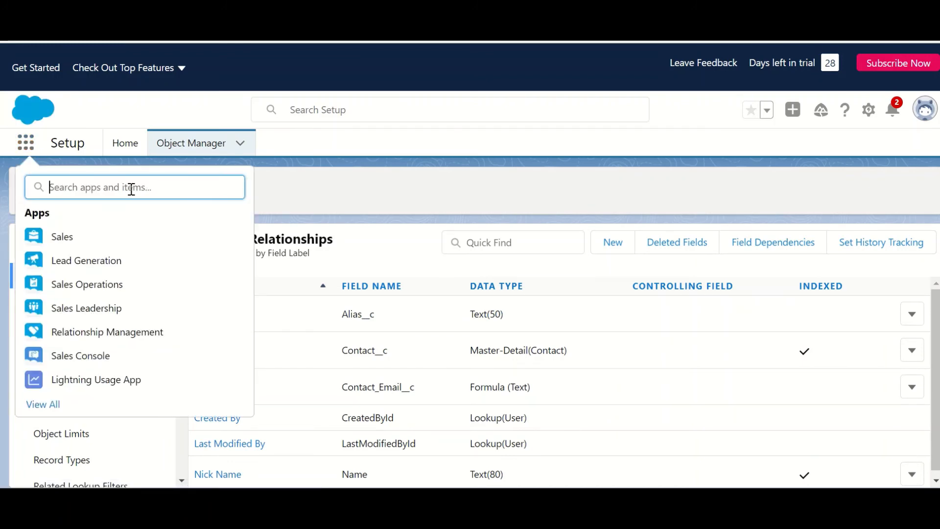
pyautogui.write('Test')
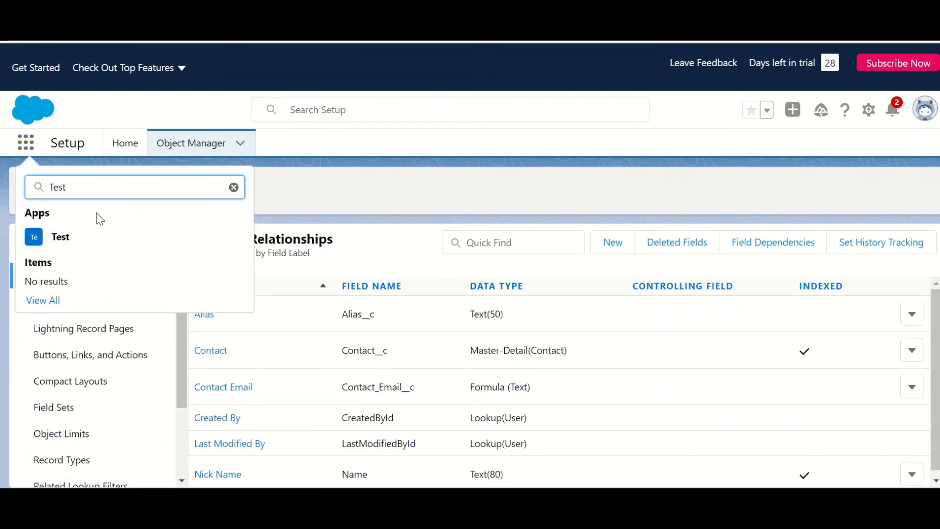
pyautogui.click(61, 238)
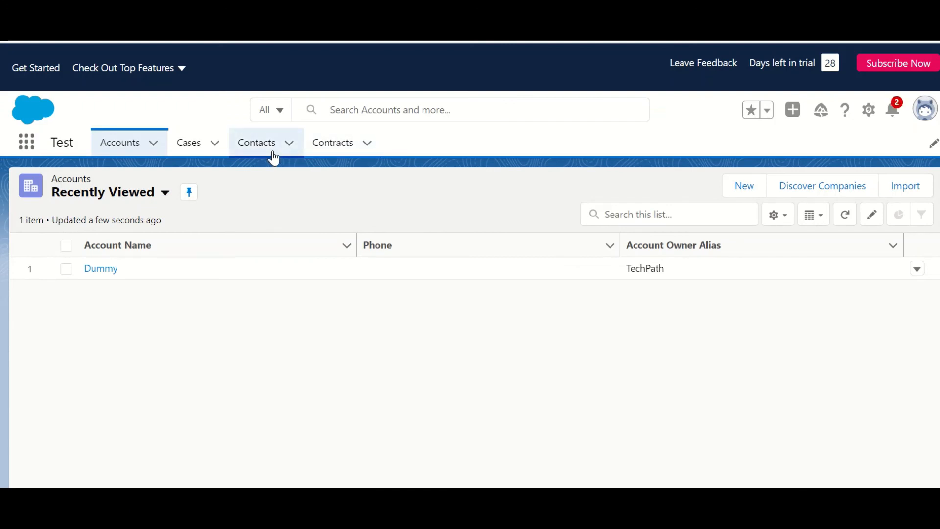
pyautogui.click(260, 154)
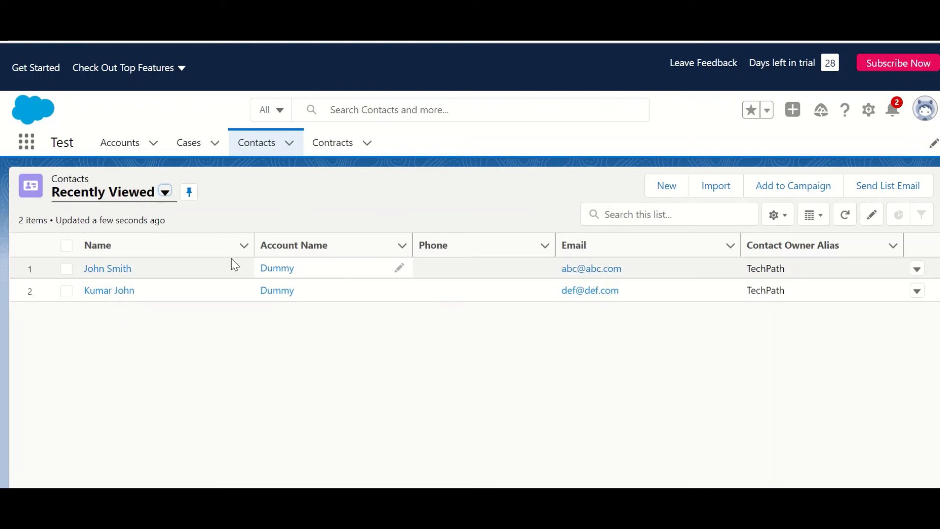
pyautogui.click(119, 269)
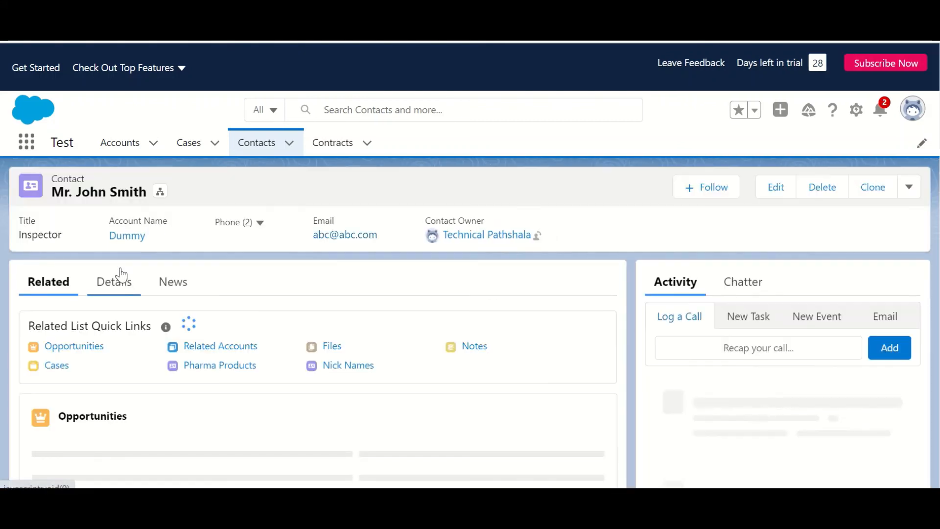
pyautogui.moveTo(352, 402)
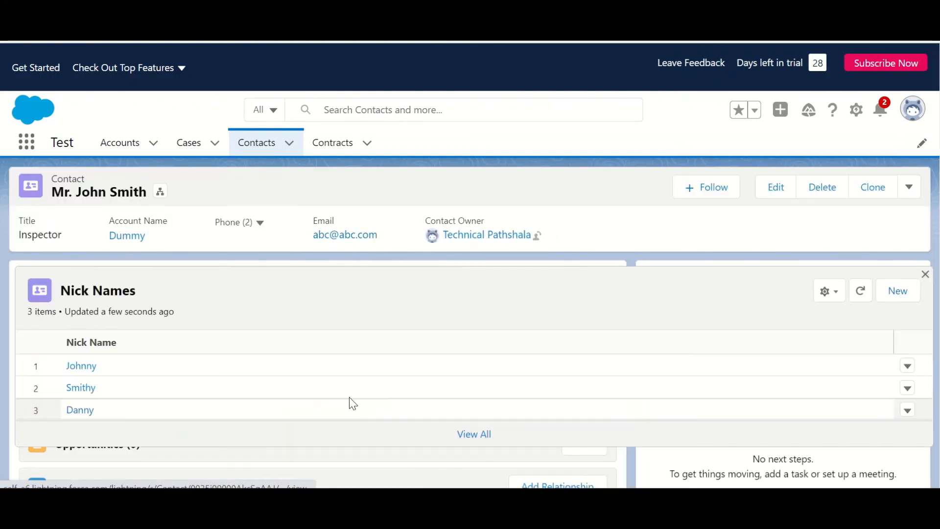
pyautogui.click(81, 366)
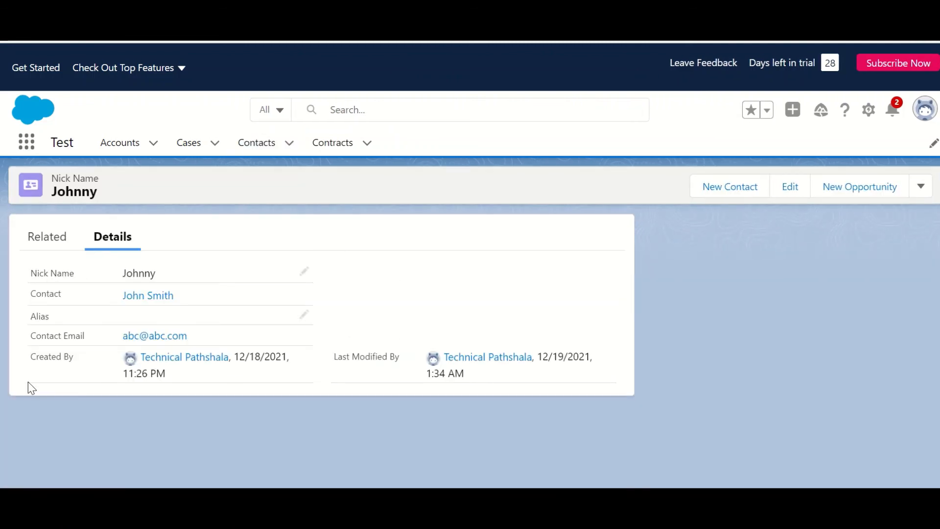